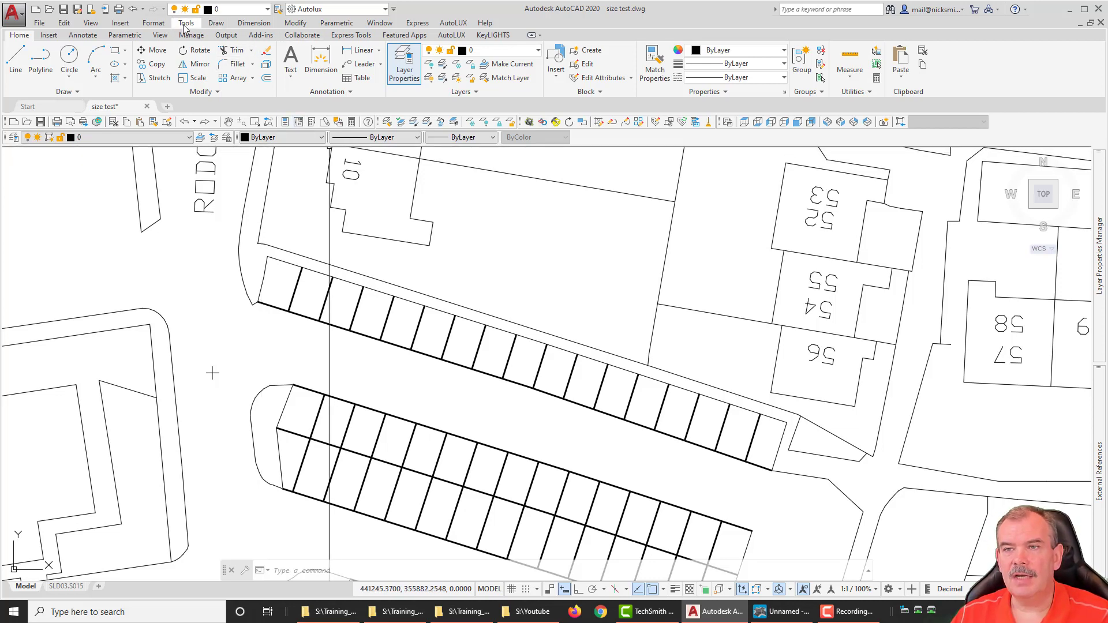
Measure the distance across the road between the rounded end of the parking island and the opposite kerb
left_click(1084, 10)
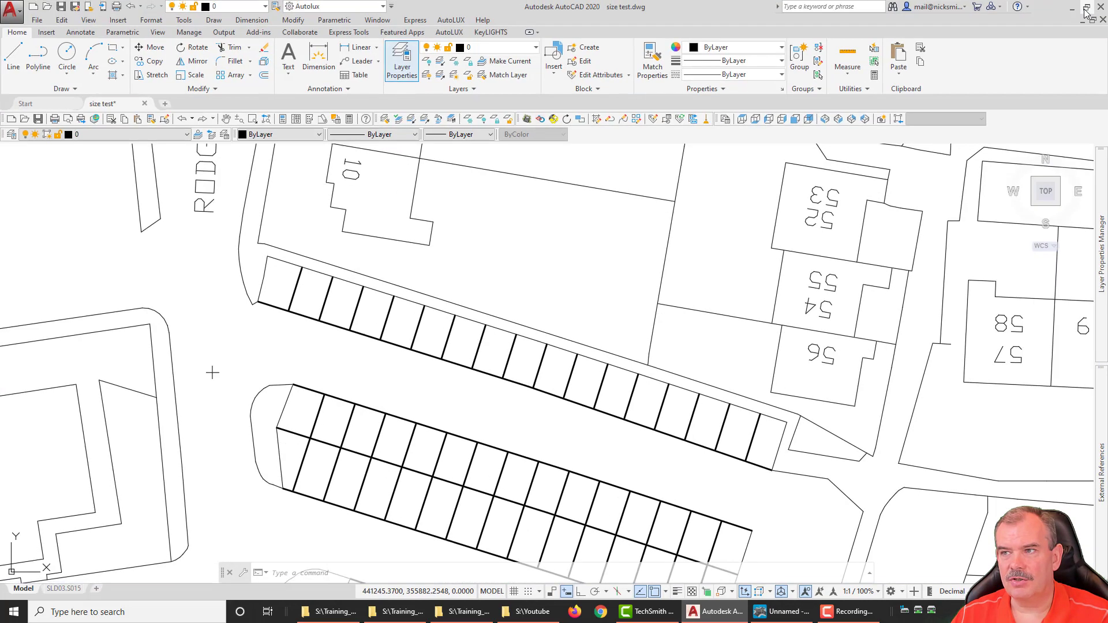
left_click(183, 20)
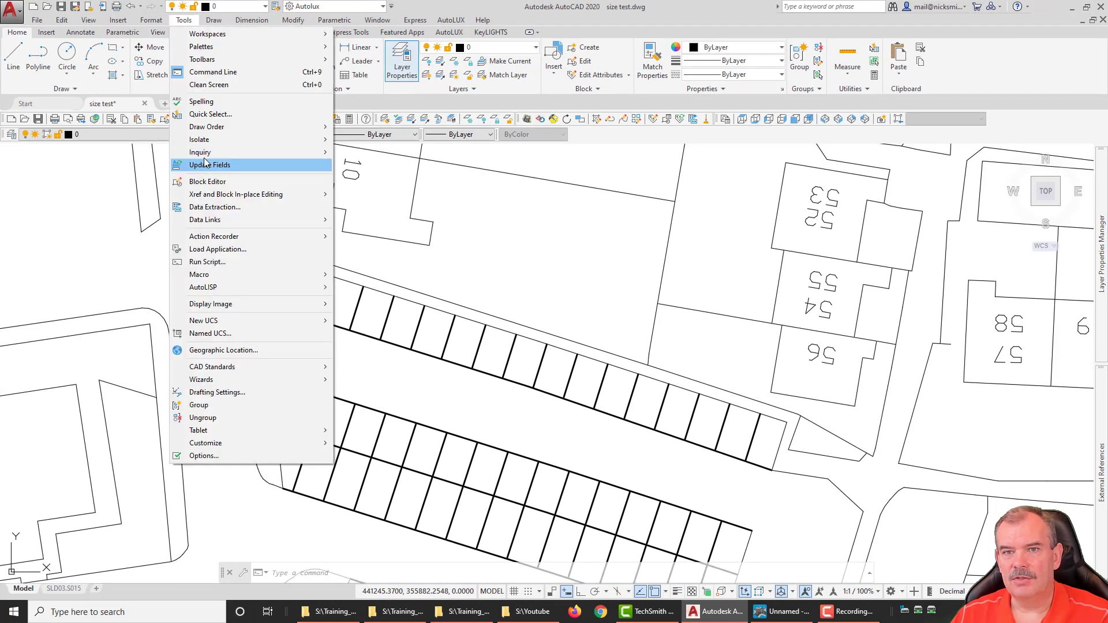
mouse_move(239, 154)
left_click(363, 153)
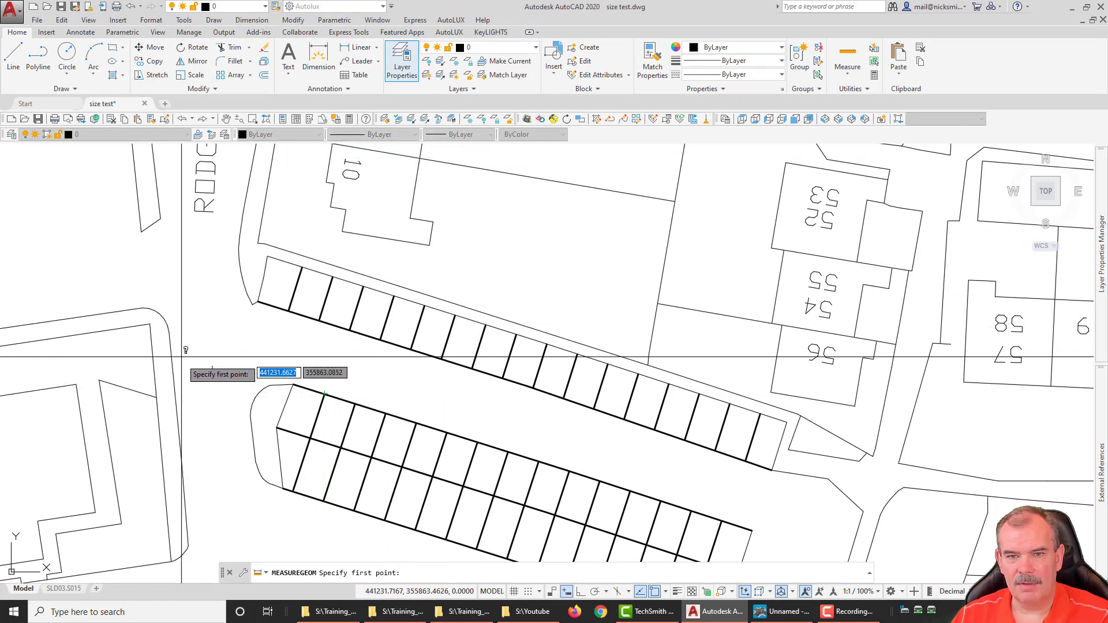
left_click(212, 373)
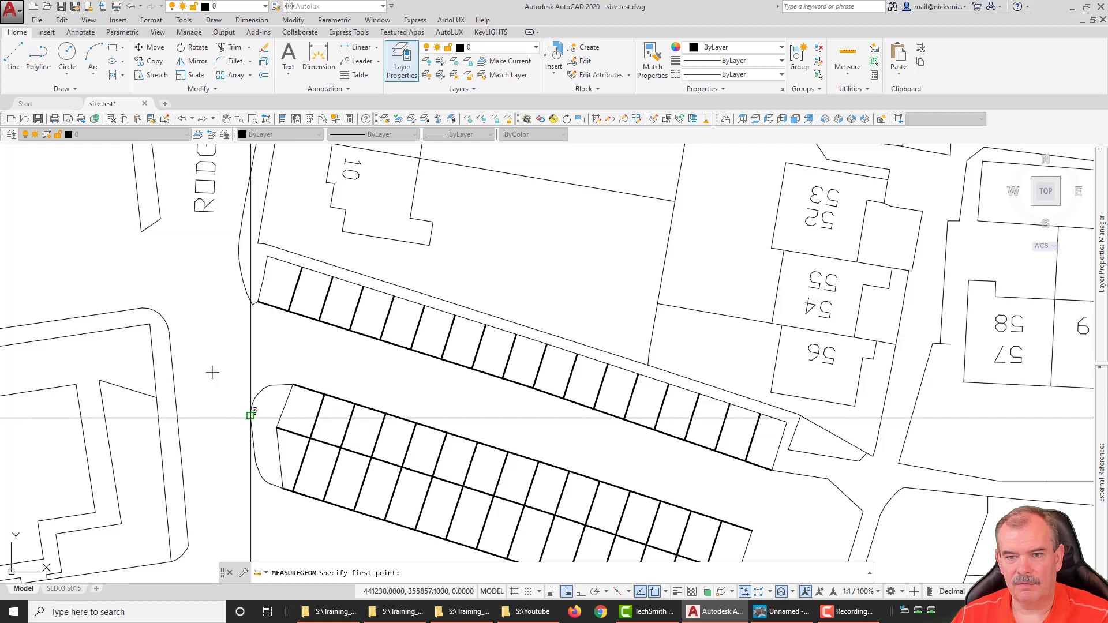
left_click(177, 419)
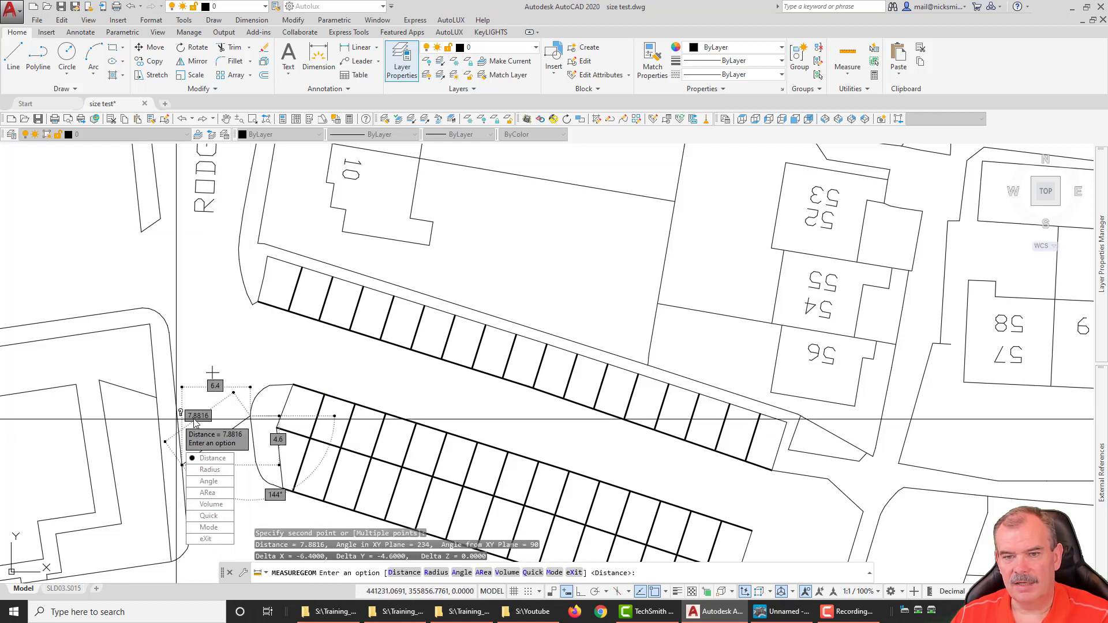
Measure the width of one parking bay along the upper edge of the central double row
type("D")
key("Return")
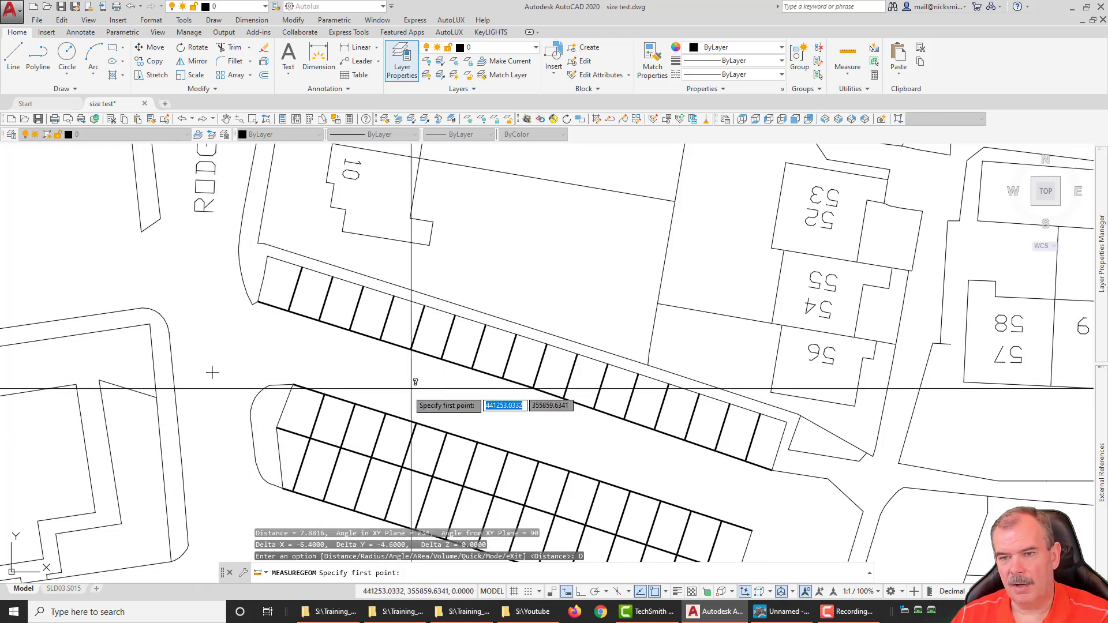
left_click(385, 413)
left_click(416, 419)
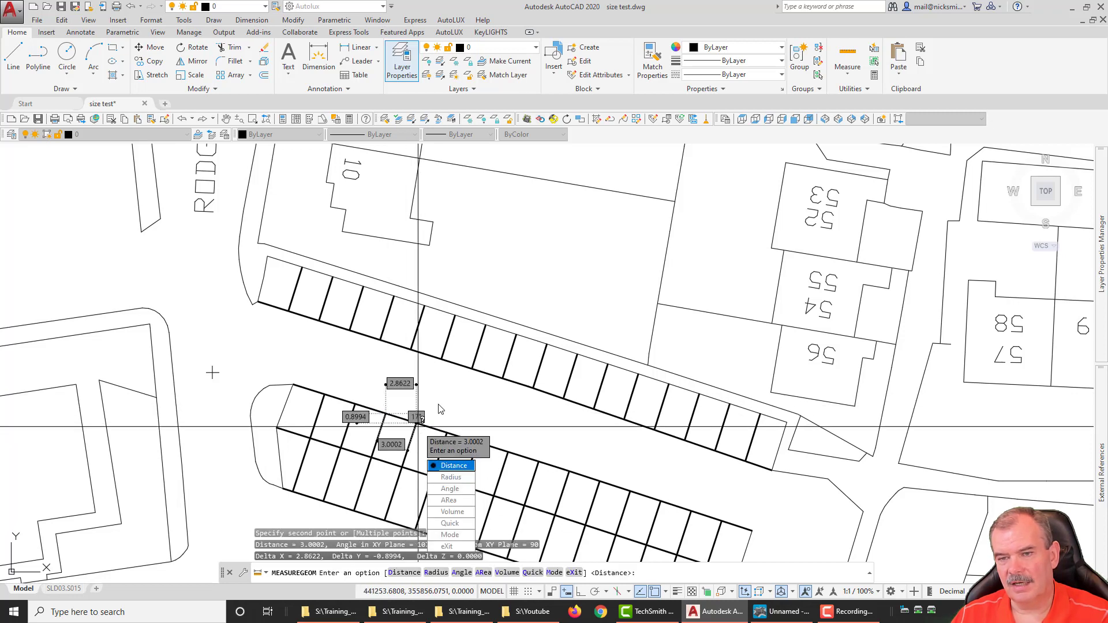
key("Escape")
key("Escape")
key("Escape")
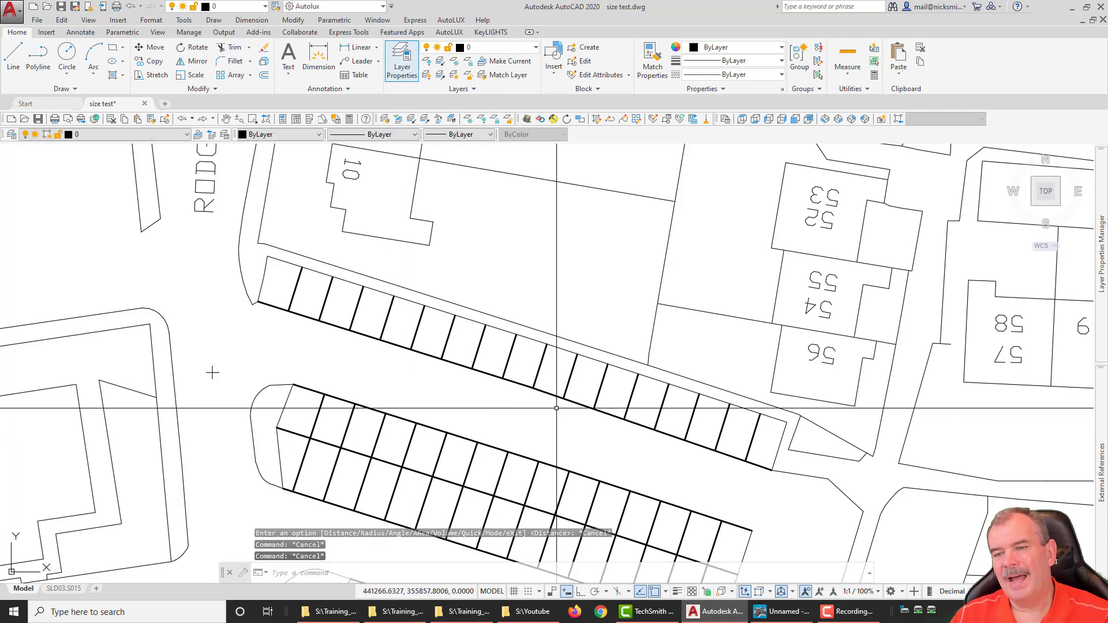
Switch to Reality Outdoor and import the drawing "size test.dwg"
scroll(474, 352, "down", 6)
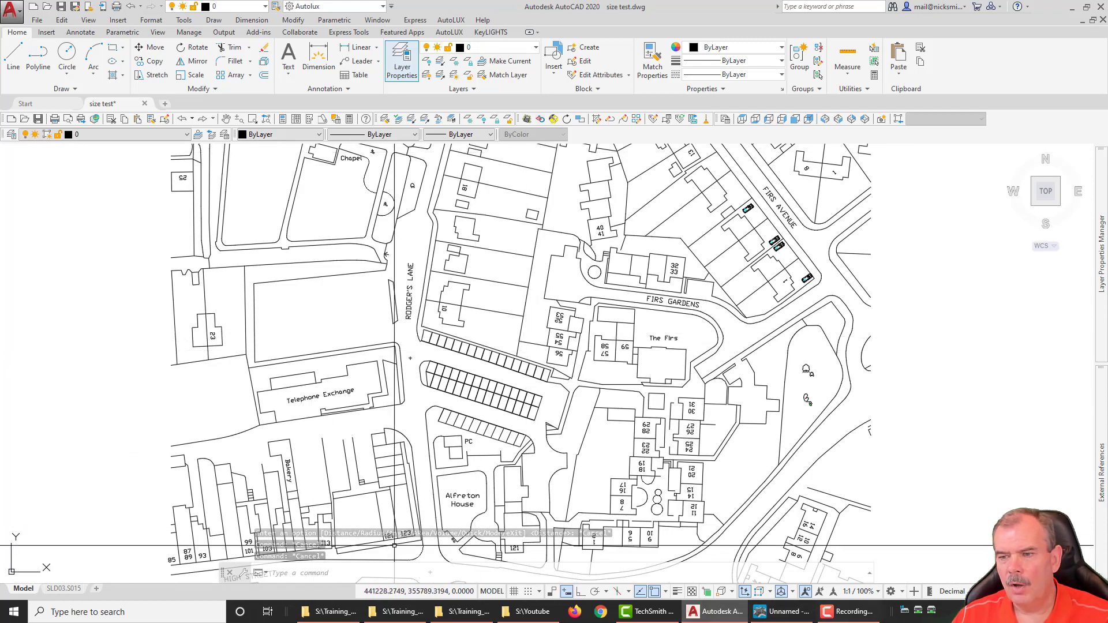
left_click(803, 614)
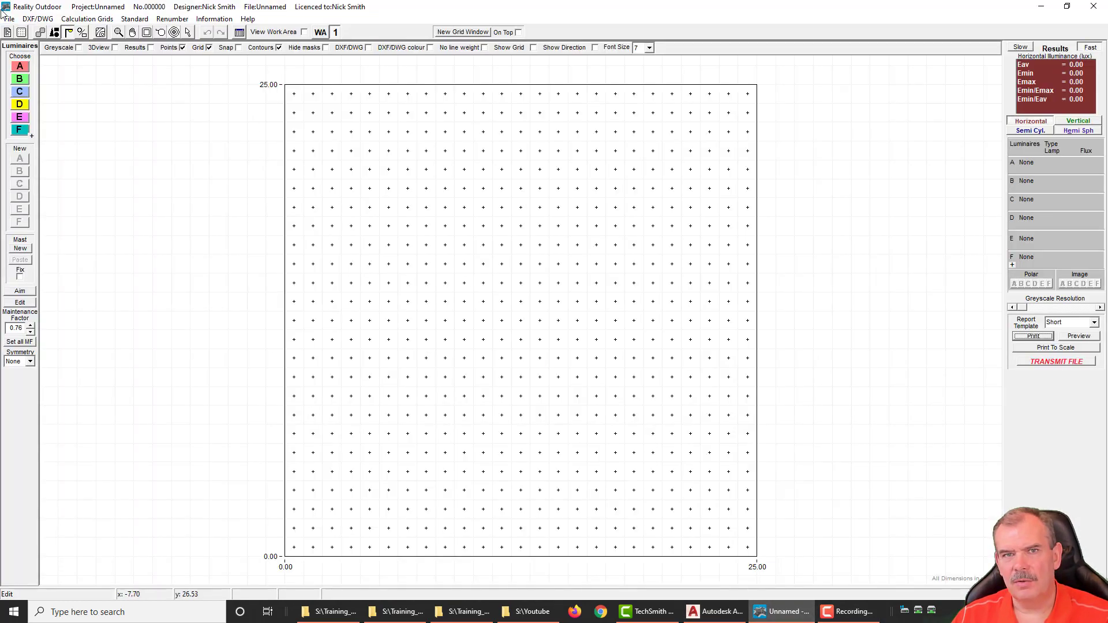
left_click(37, 19)
left_click(43, 33)
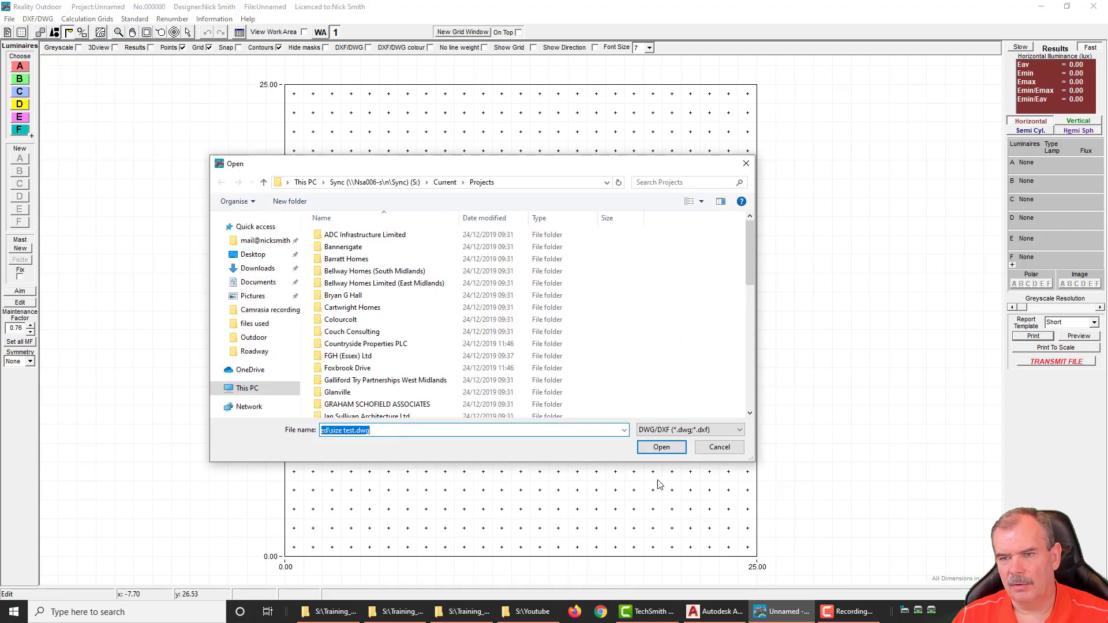
left_click(661, 447)
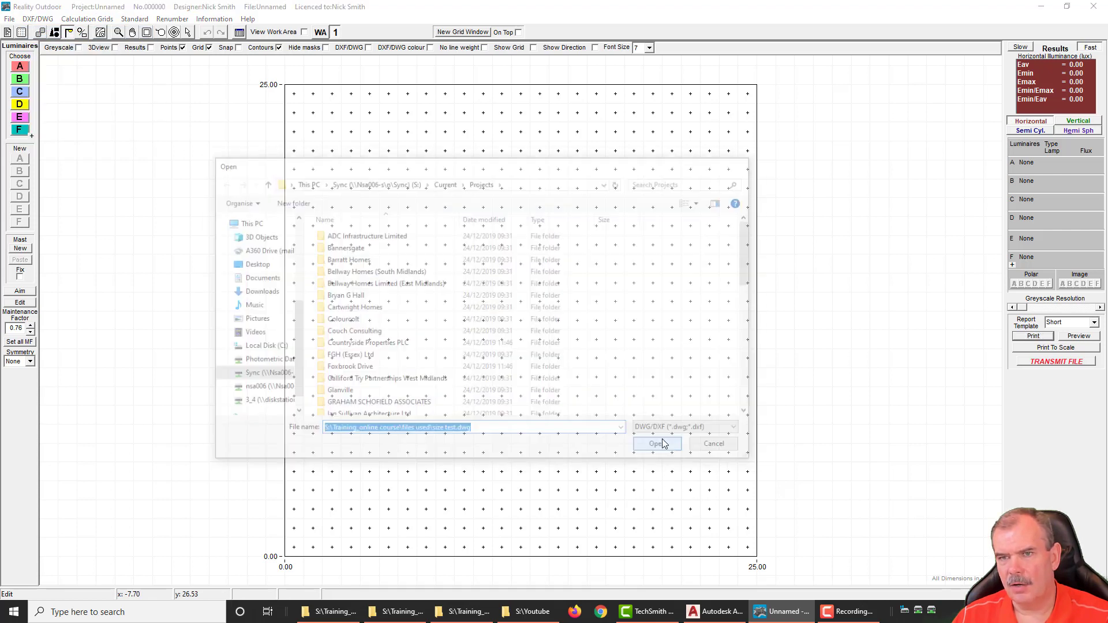
Fit the area to the imported drawing at scale factor 0.001 and select the area around the site plan
double_click(257, 120)
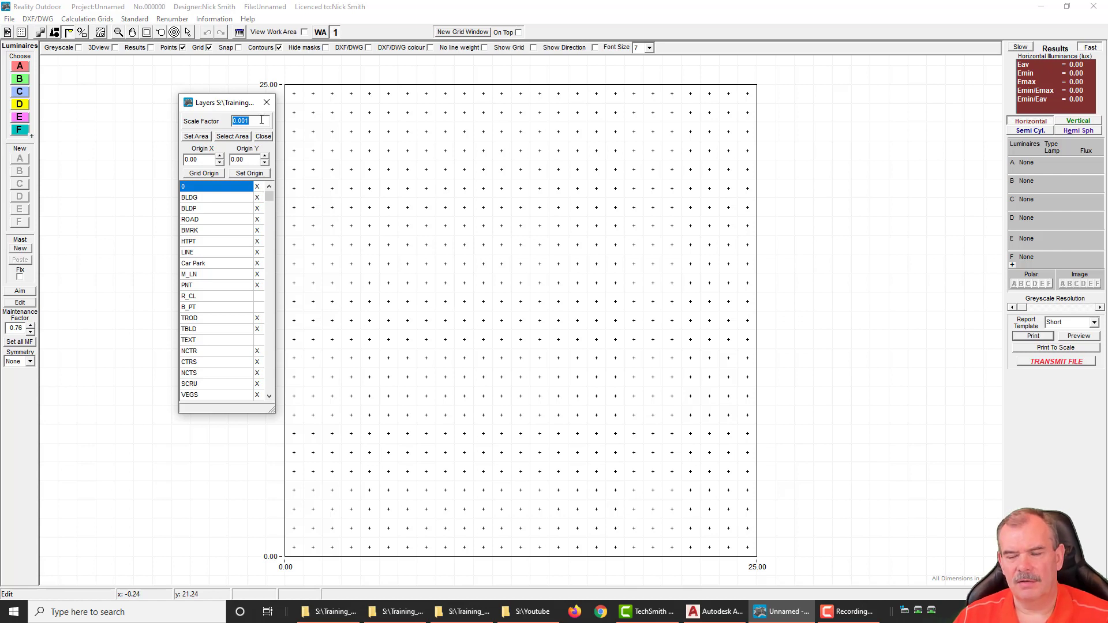
left_click(196, 137)
left_click(229, 137)
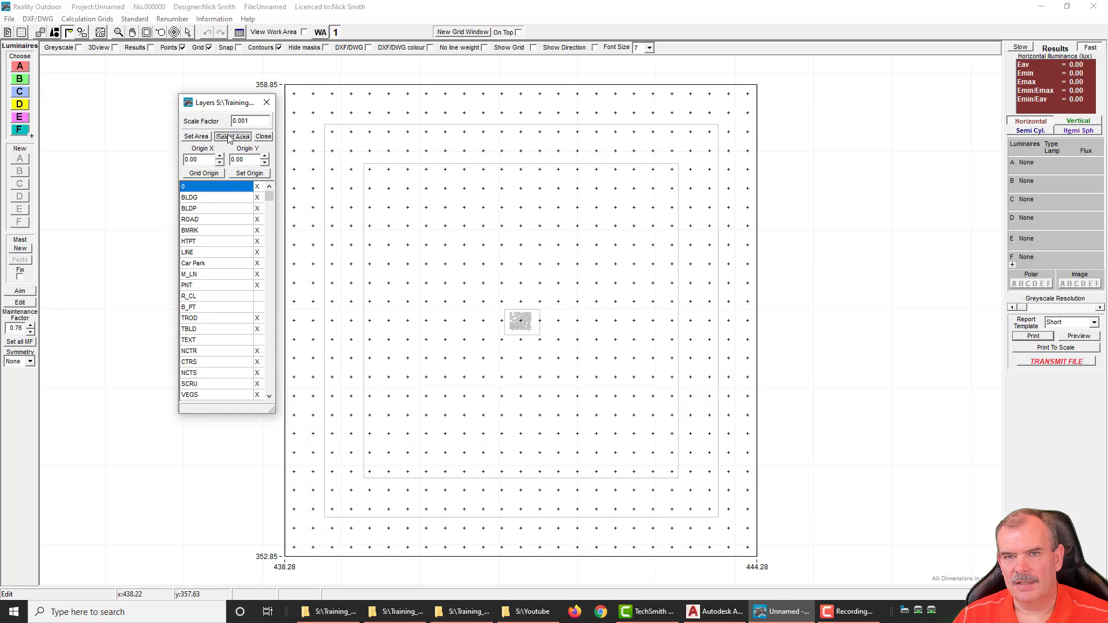
left_click_drag(508, 314, 537, 330)
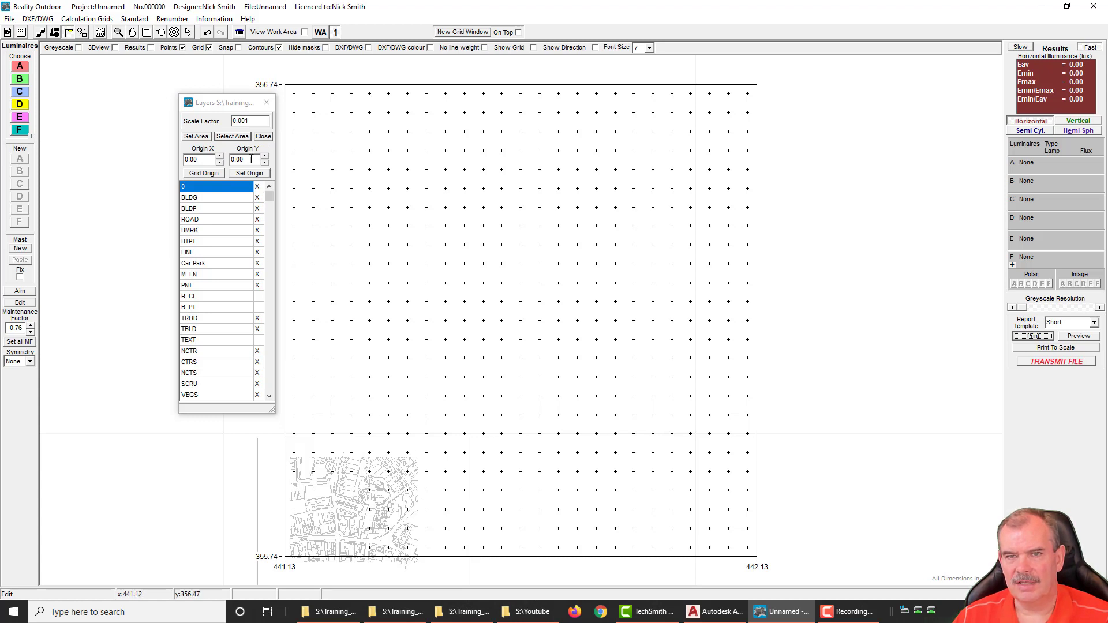
Set the import scale factor to 1, refit the area to the drawing and select the area around the central site plan
double_click(260, 120)
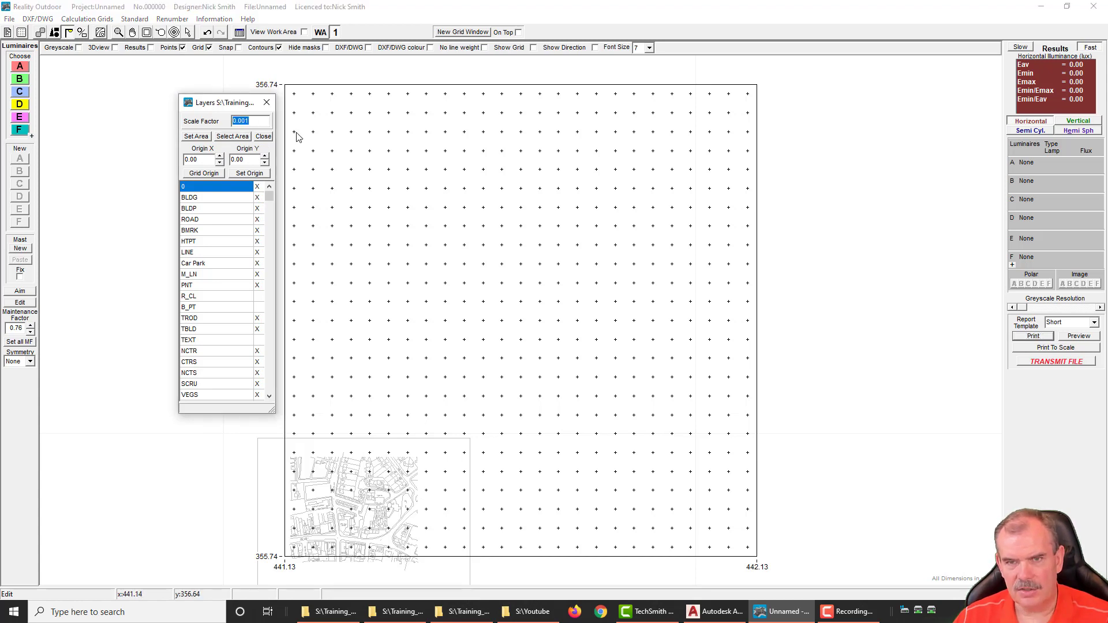
type("1")
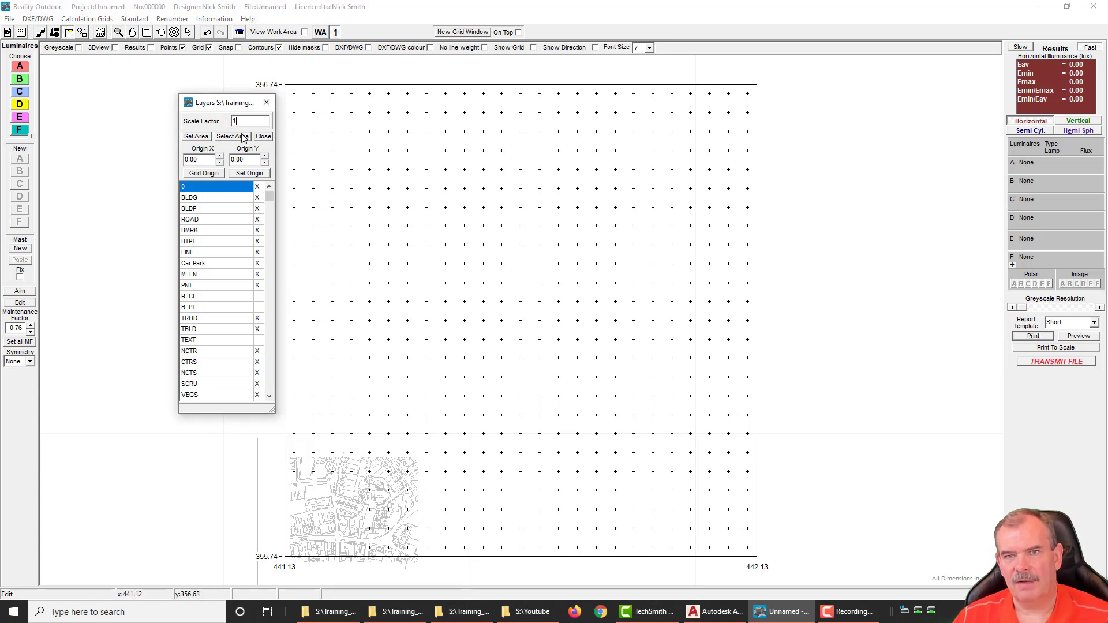
key("Return")
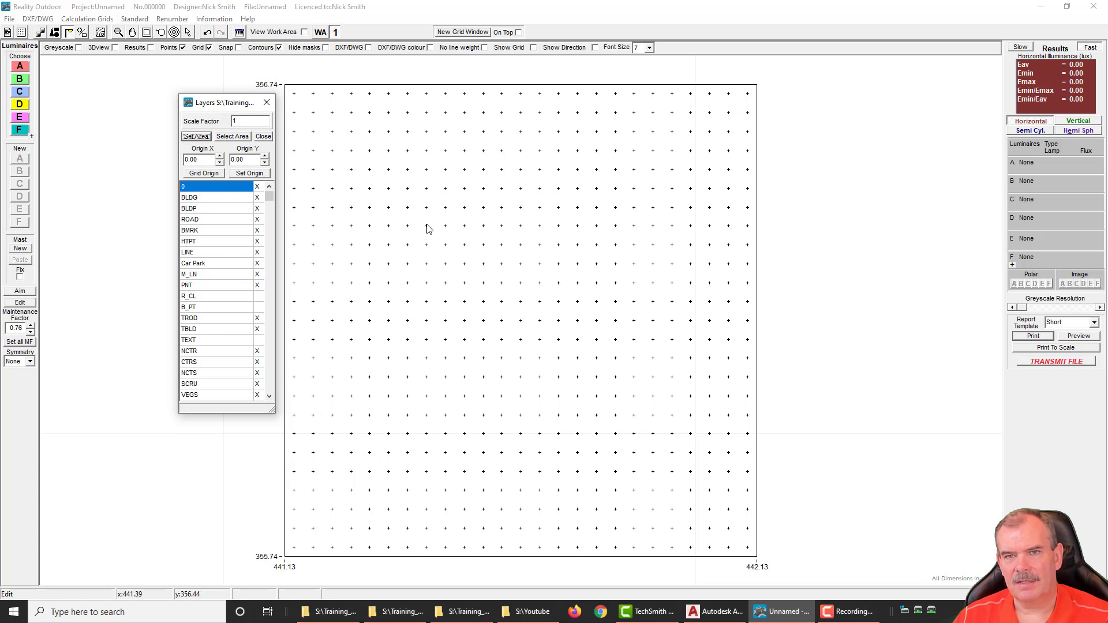
left_click(198, 138)
left_click(233, 137)
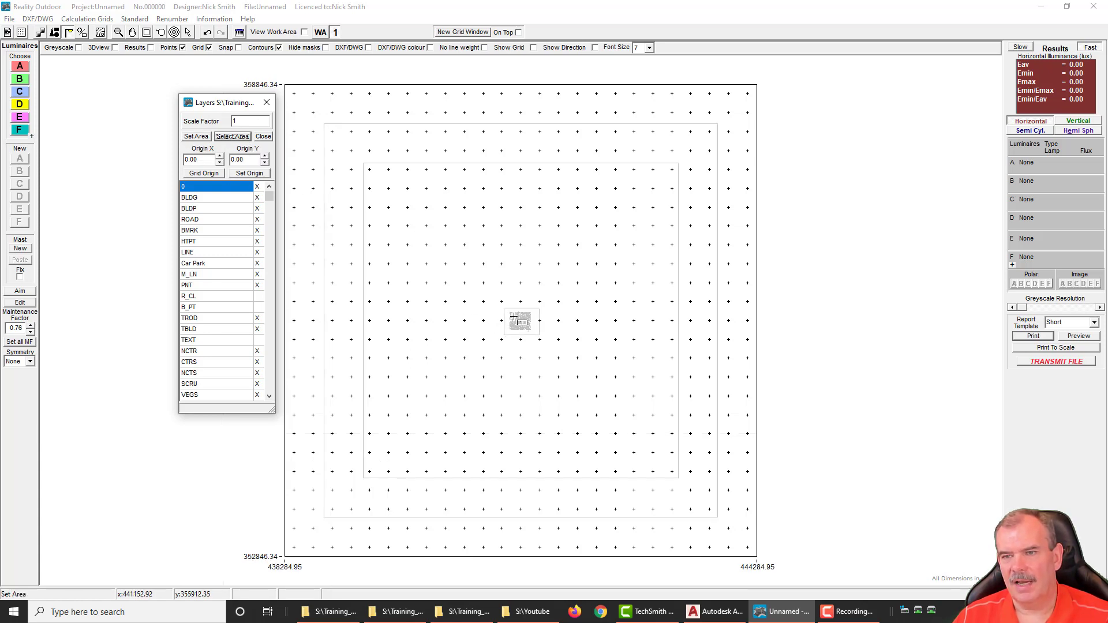
left_click_drag(510, 312, 531, 327)
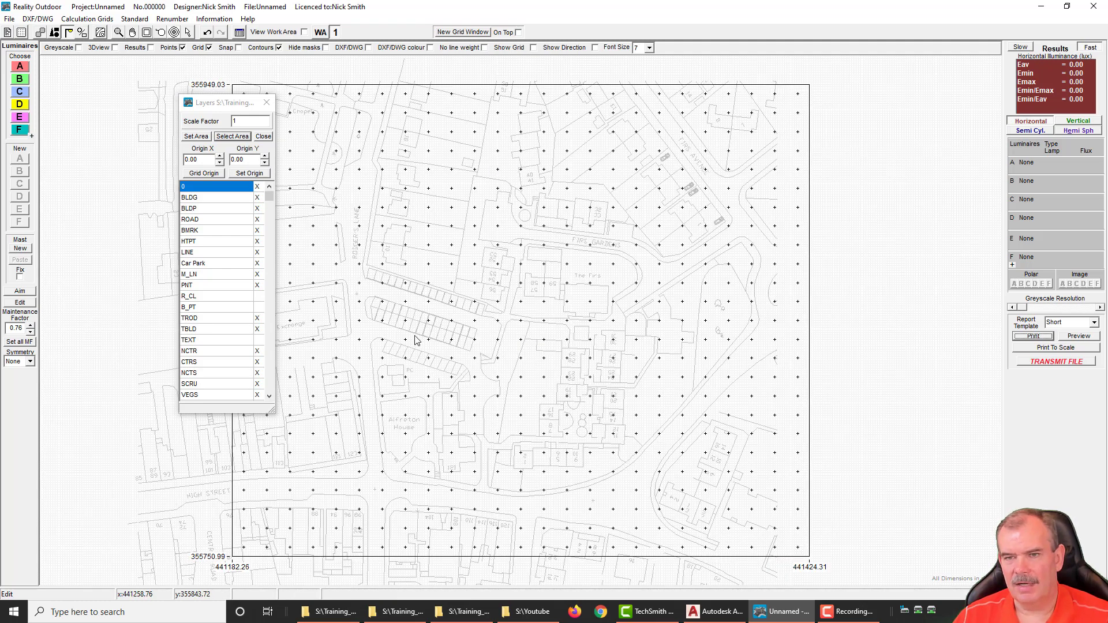
Move the layer list clear of the car park and measure the width of one bay in the central double row
scroll(418, 330, "up", 2)
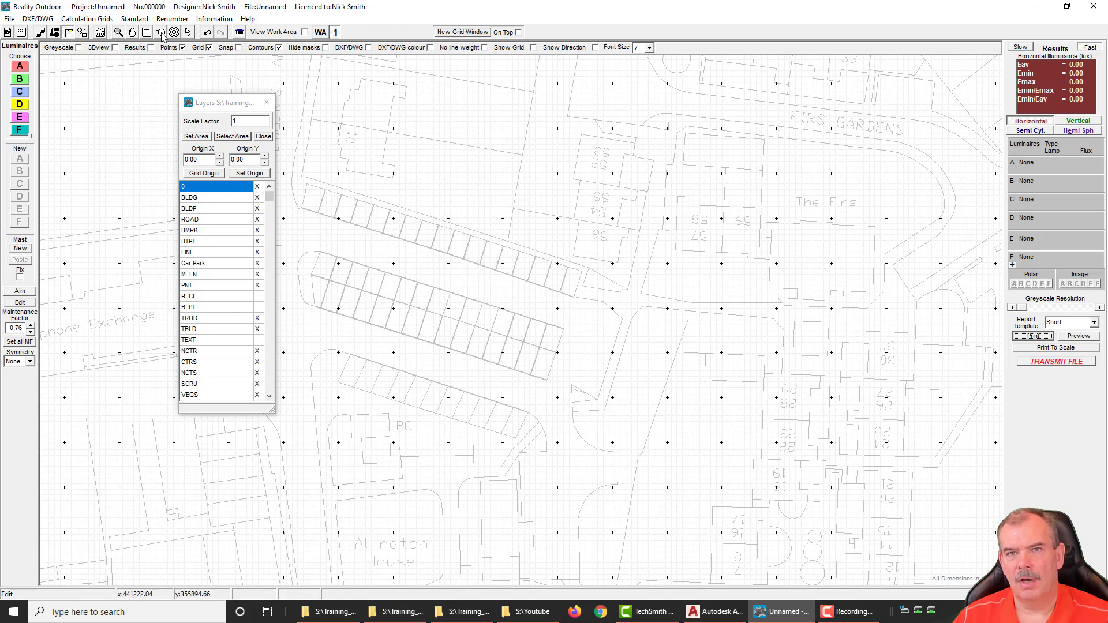
left_click_drag(211, 103, 83, 68)
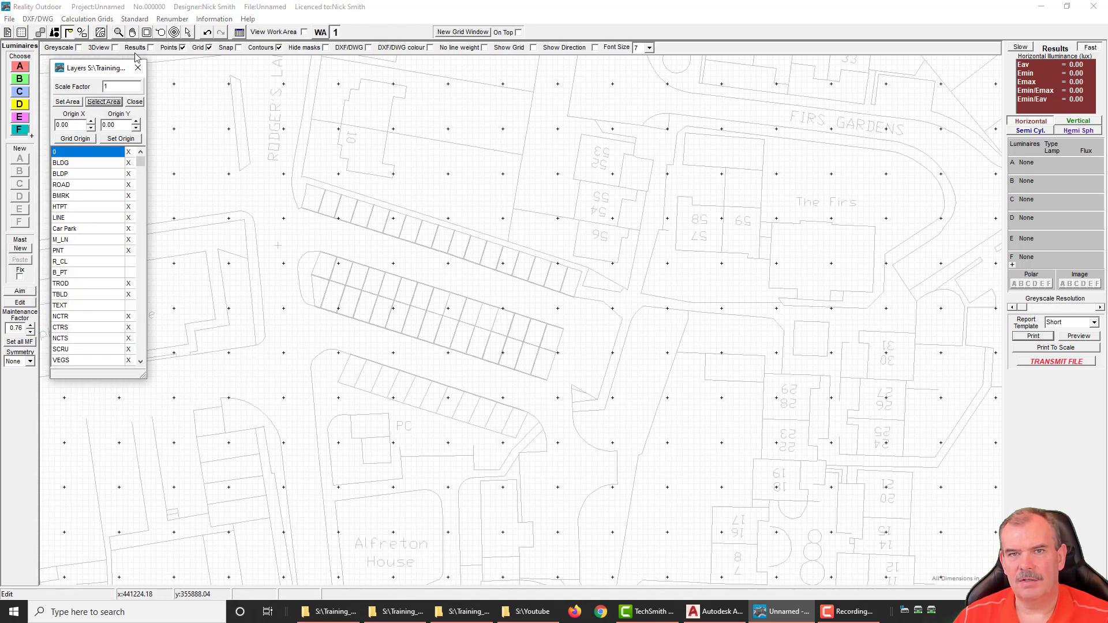
left_click(162, 33)
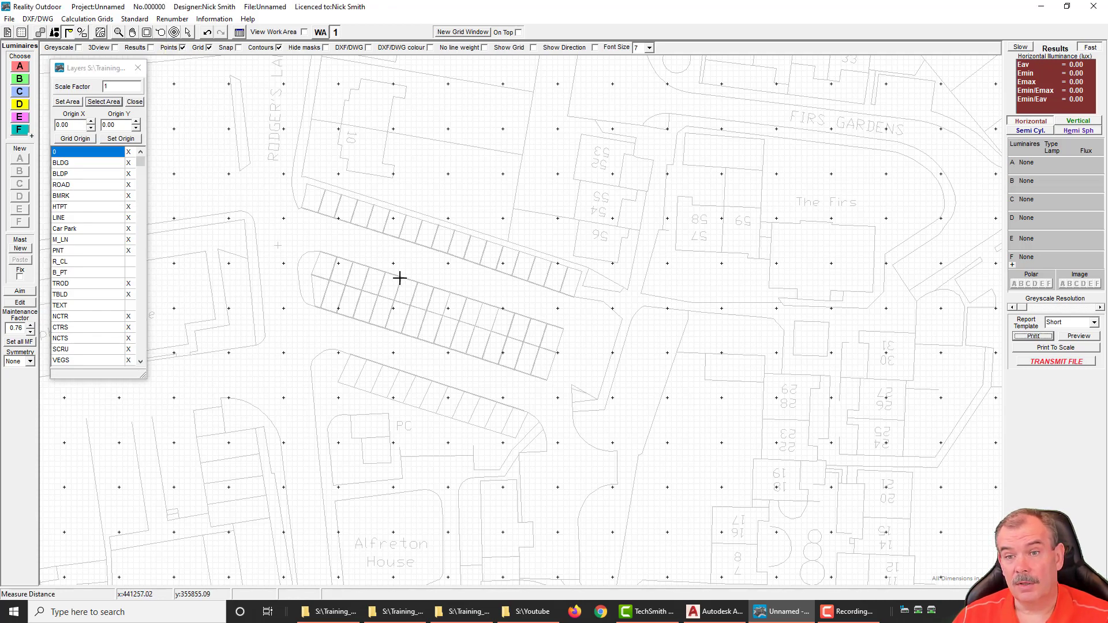
scroll(398, 274, "up", 2)
left_click(326, 258)
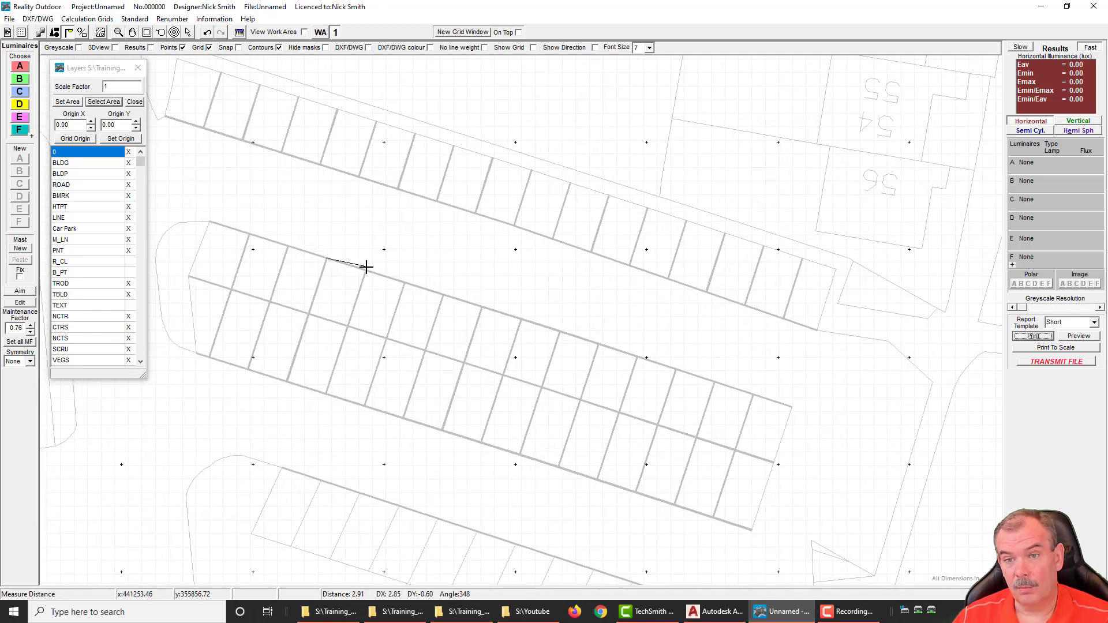
left_click(366, 271)
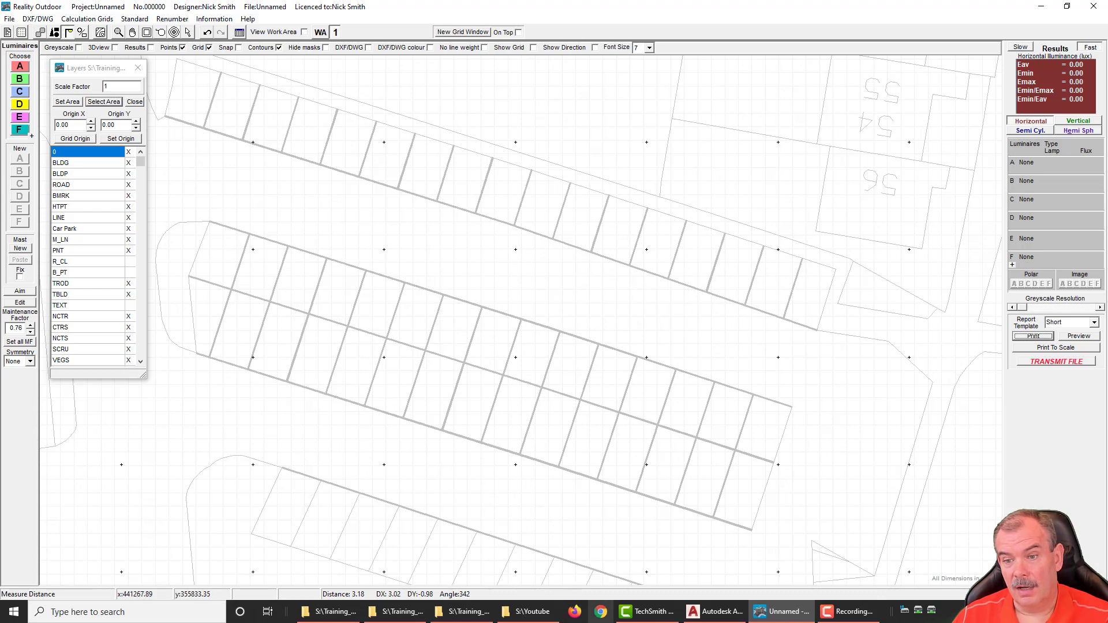
Measure the road width from the kerb beside the Telephone Exchange to the rounded end of the parking island
left_click_drag(383, 281, 714, 263)
left_click(394, 260)
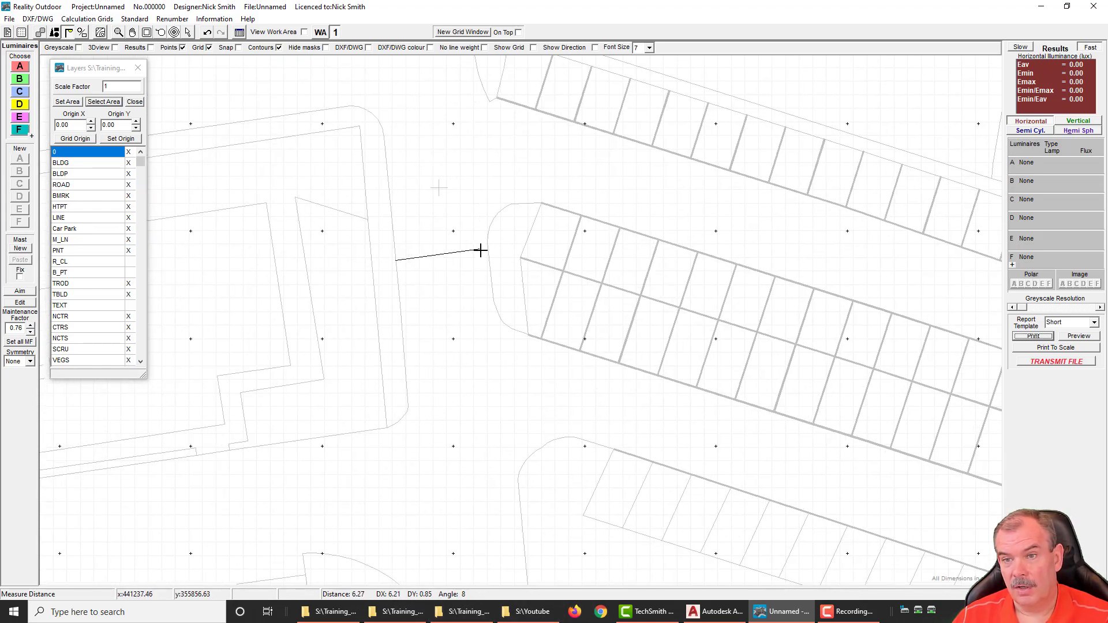
left_click(488, 252)
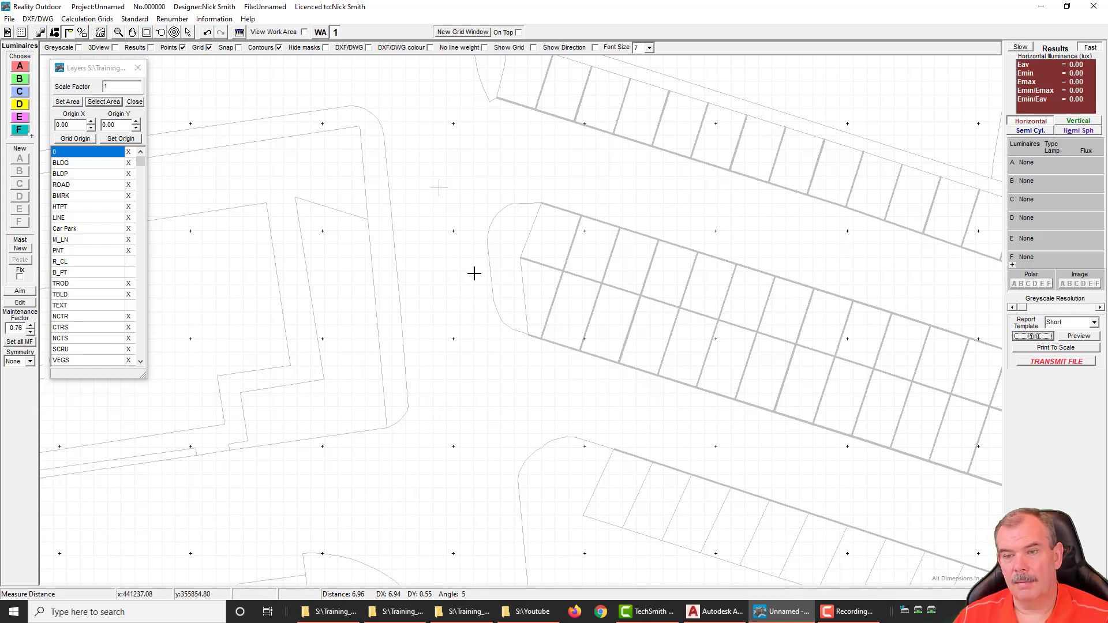
scroll(465, 287, "down", 2)
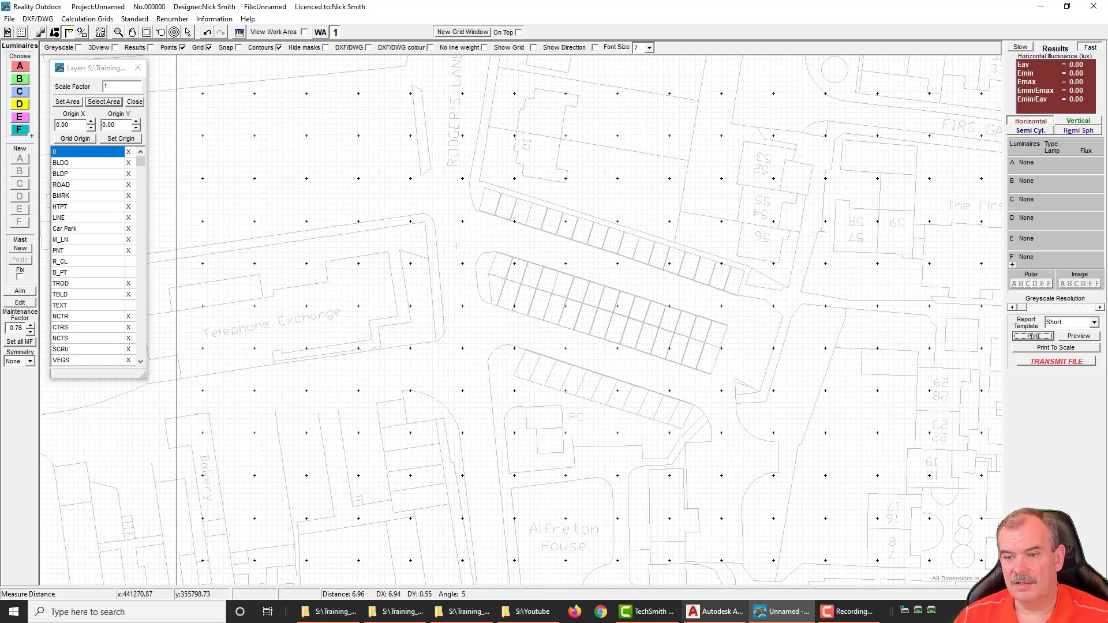
Switch to AutoCAD and freeze the layer holding the large blue rectangles around the site plan
left_click(715, 611)
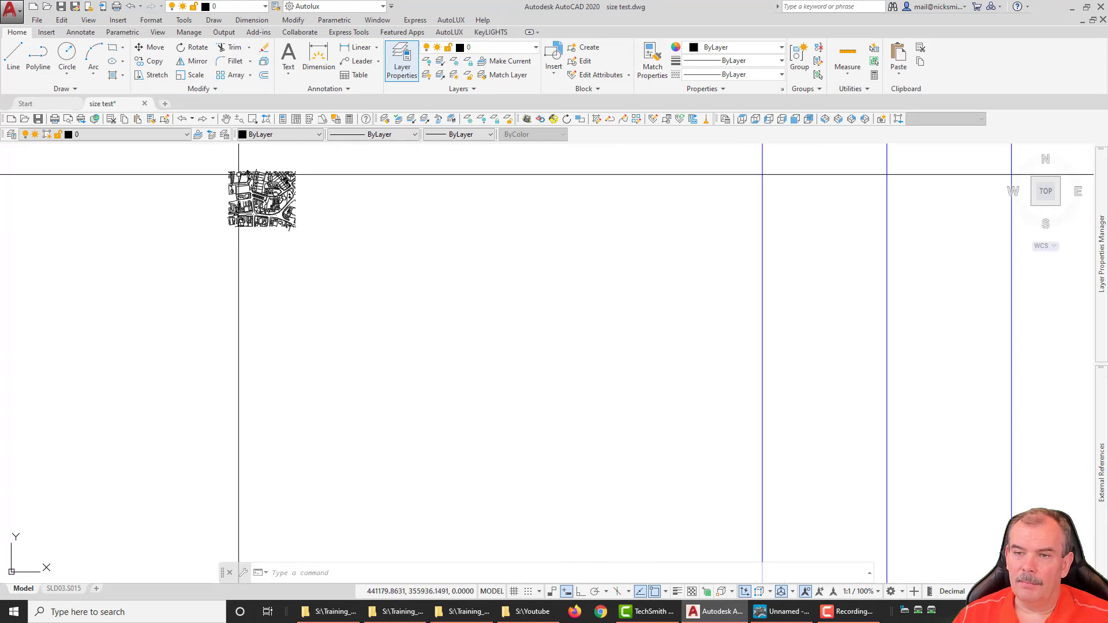
scroll(384, 268, "down", 5)
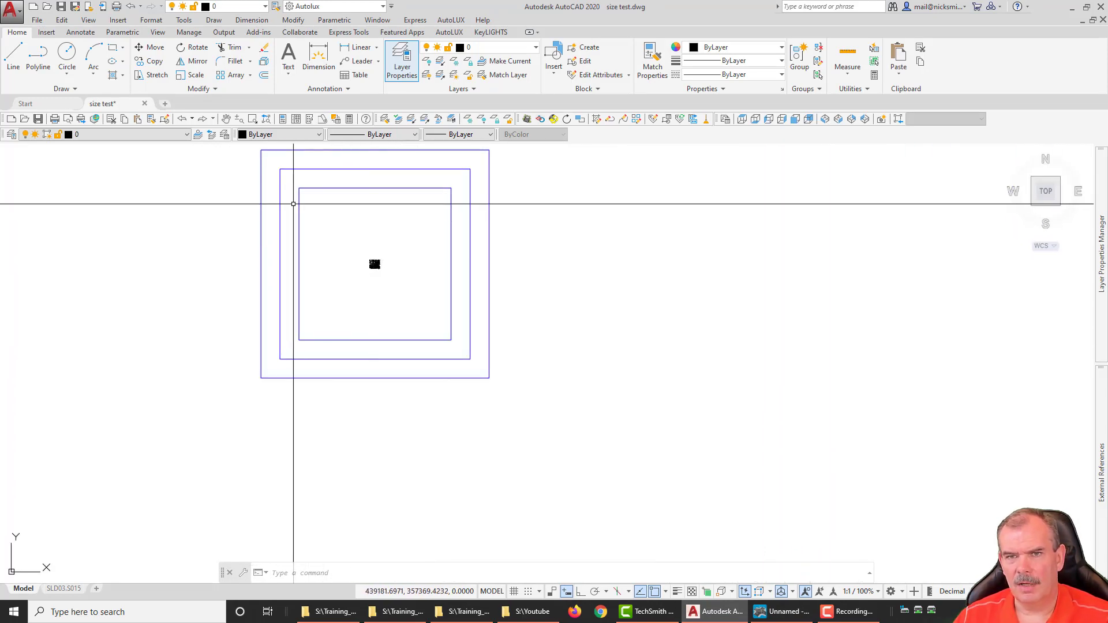
left_click_drag(293, 204, 301, 211)
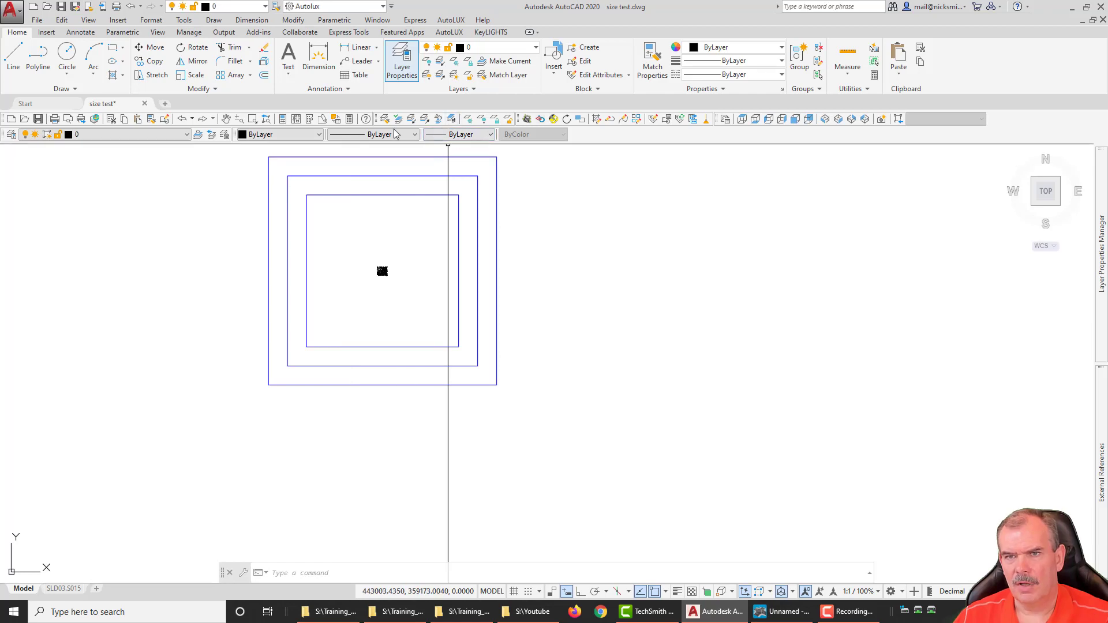
left_click(470, 125)
left_click(496, 169)
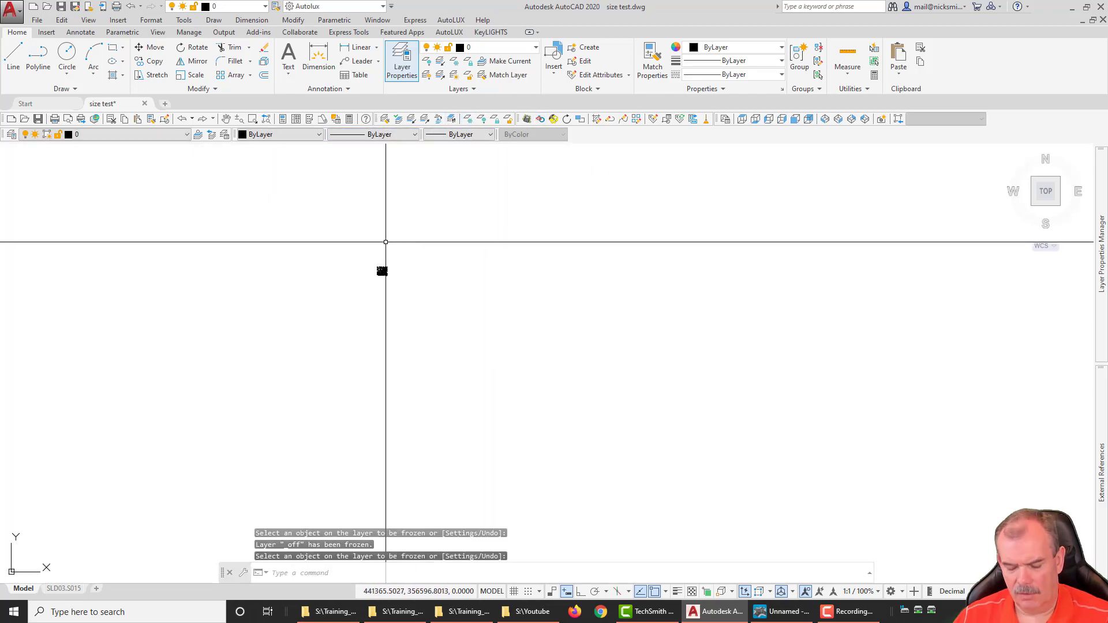
key("Escape")
Save the drawing with the view zoomed to its extents and switch back to Reality Outdoor
type("z")
key("Return")
type("e")
key("Return")
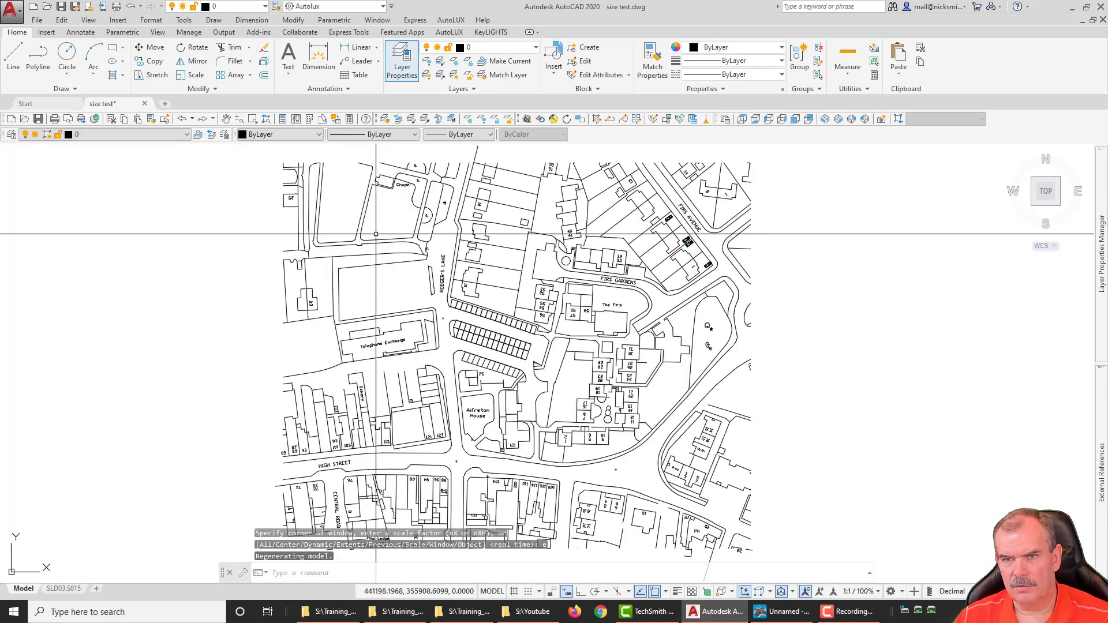
left_click(37, 20)
left_click(58, 155)
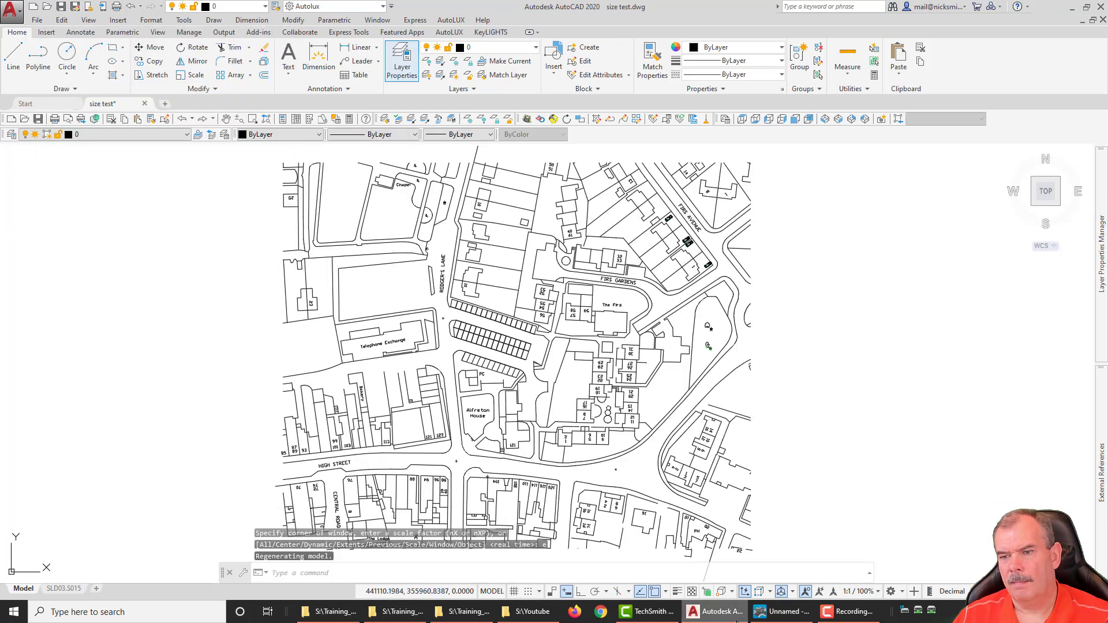
left_click(783, 611)
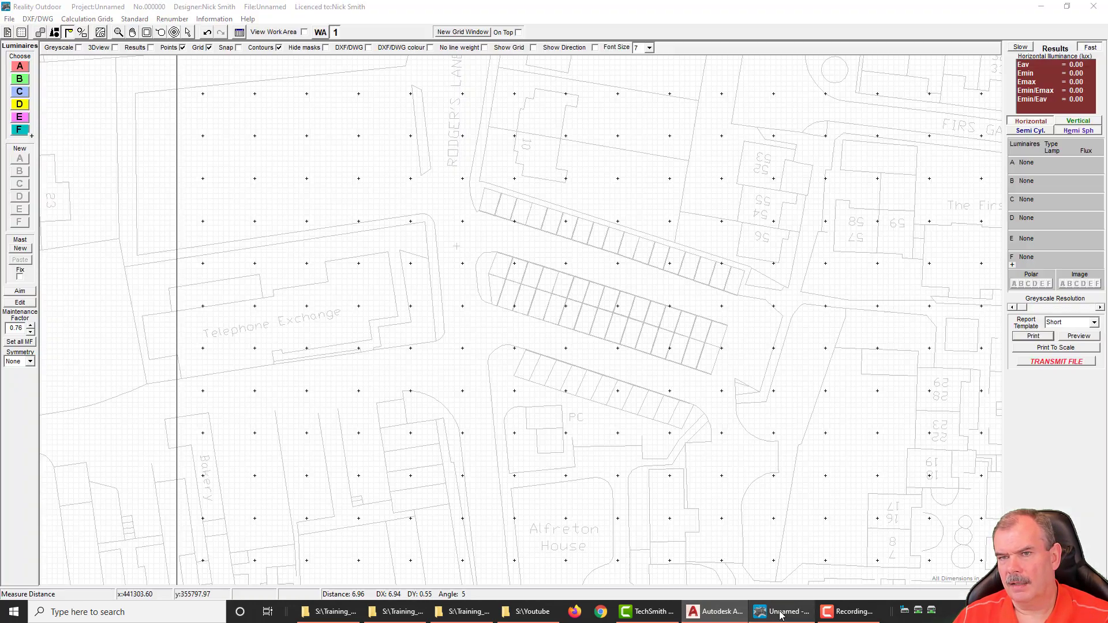
Reload the saved DXF/DWG drawing and set the work area to the drawing's limits
left_click(49, 19)
left_click(55, 46)
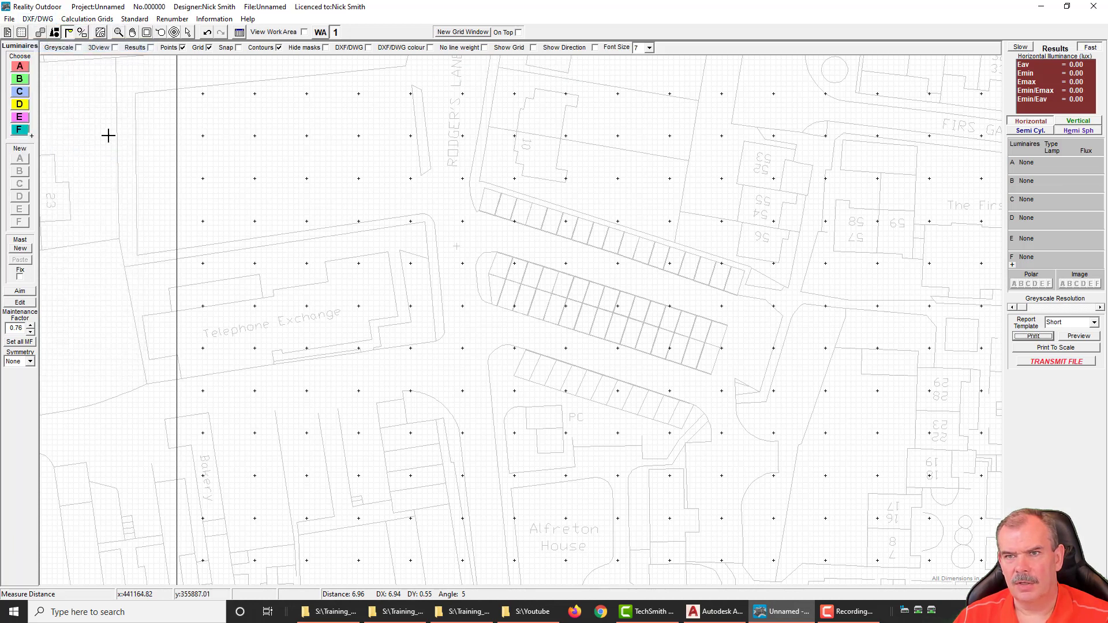
left_click(38, 19)
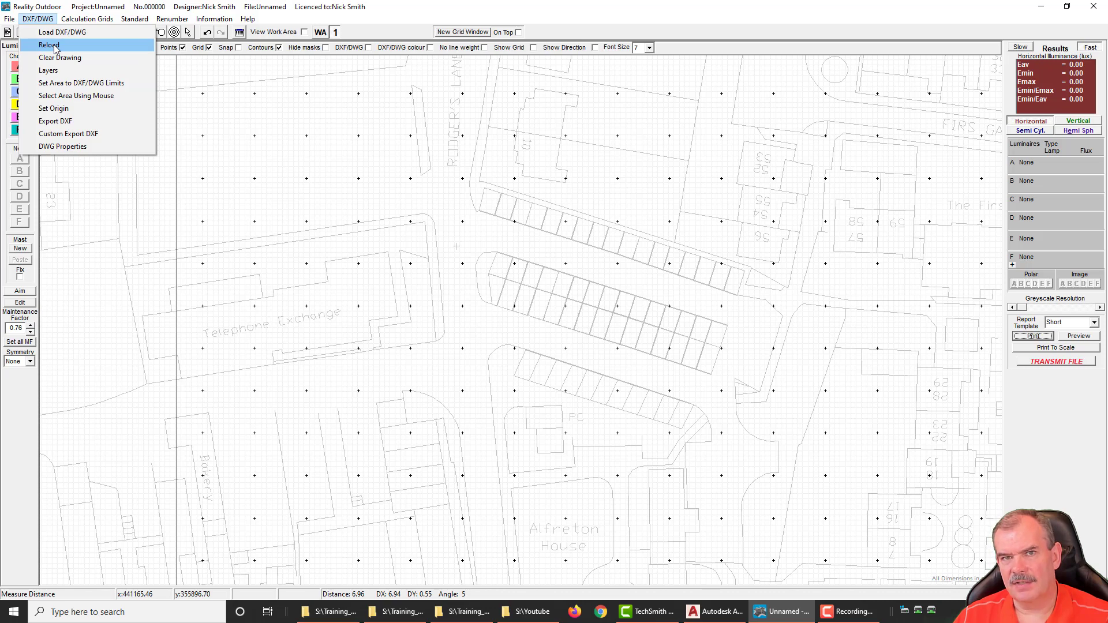
left_click(55, 47)
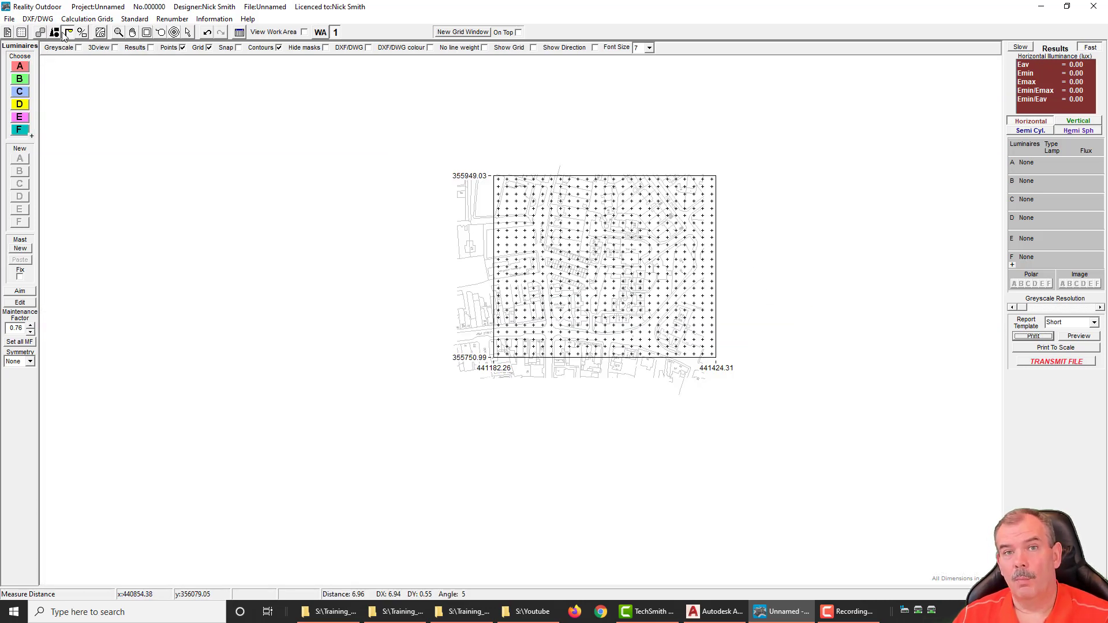
left_click(37, 19)
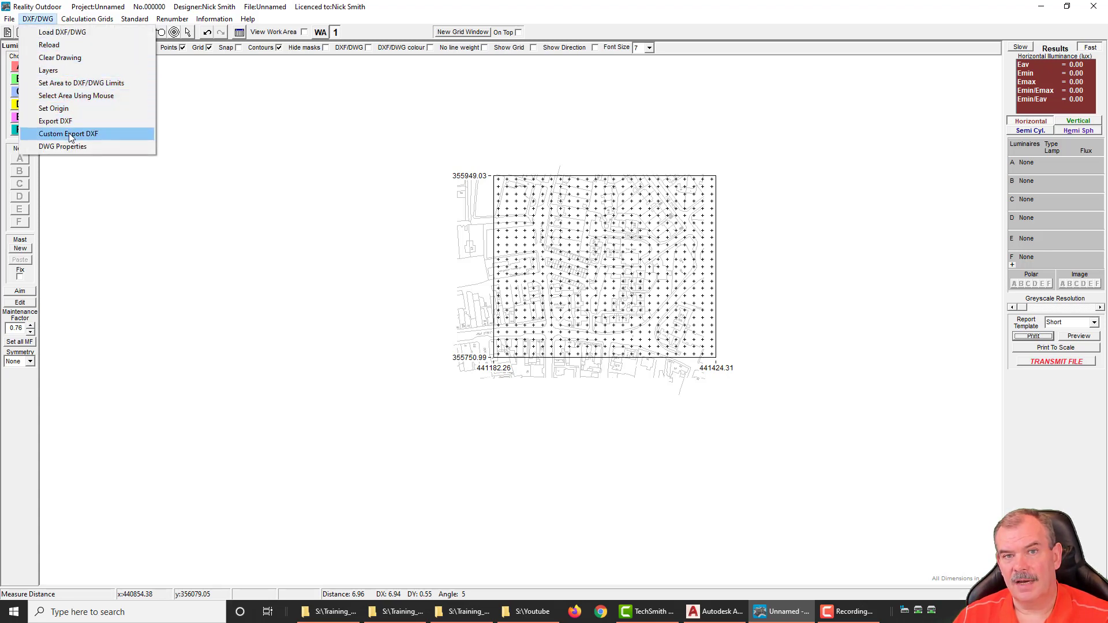
left_click(75, 83)
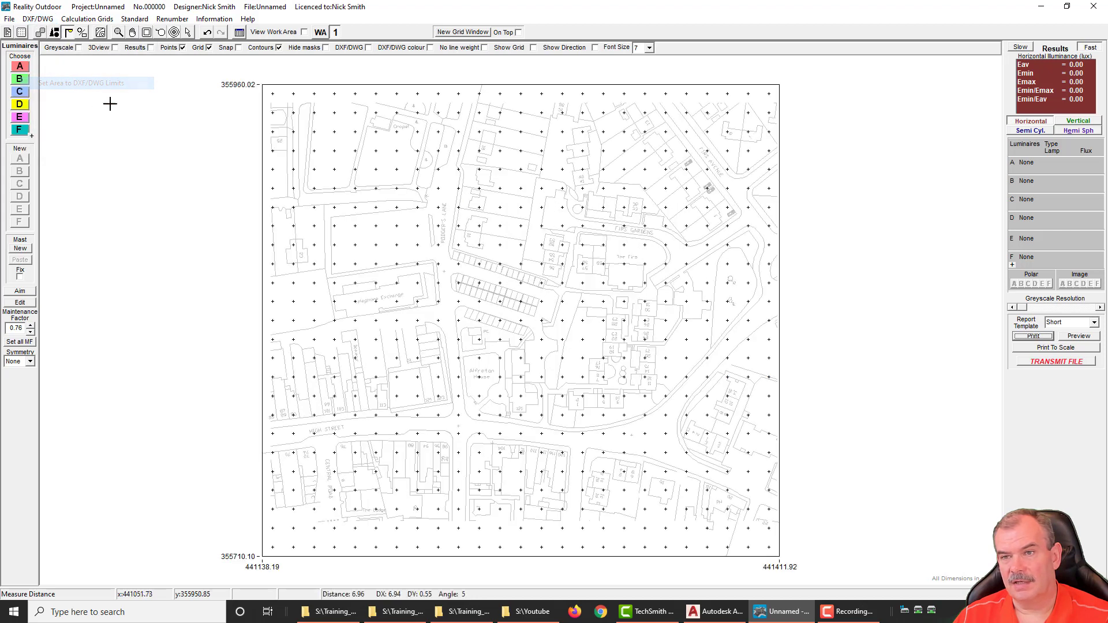
Switch to AutoCAD and examine the empty space around the site plan for stray content far from the drawing
left_click(720, 428)
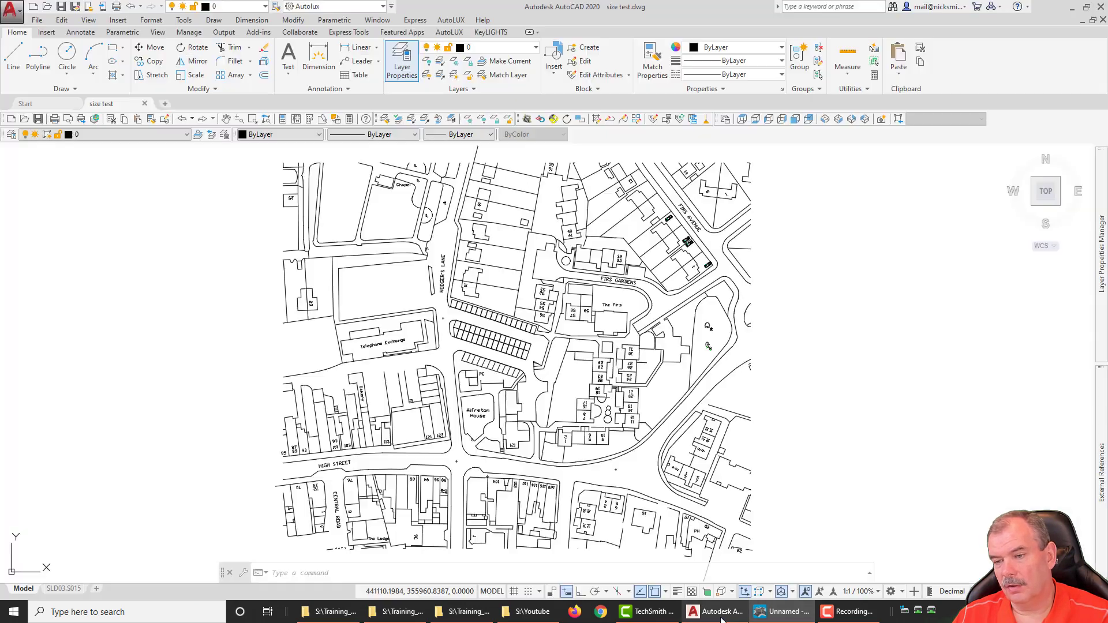
left_click(716, 611)
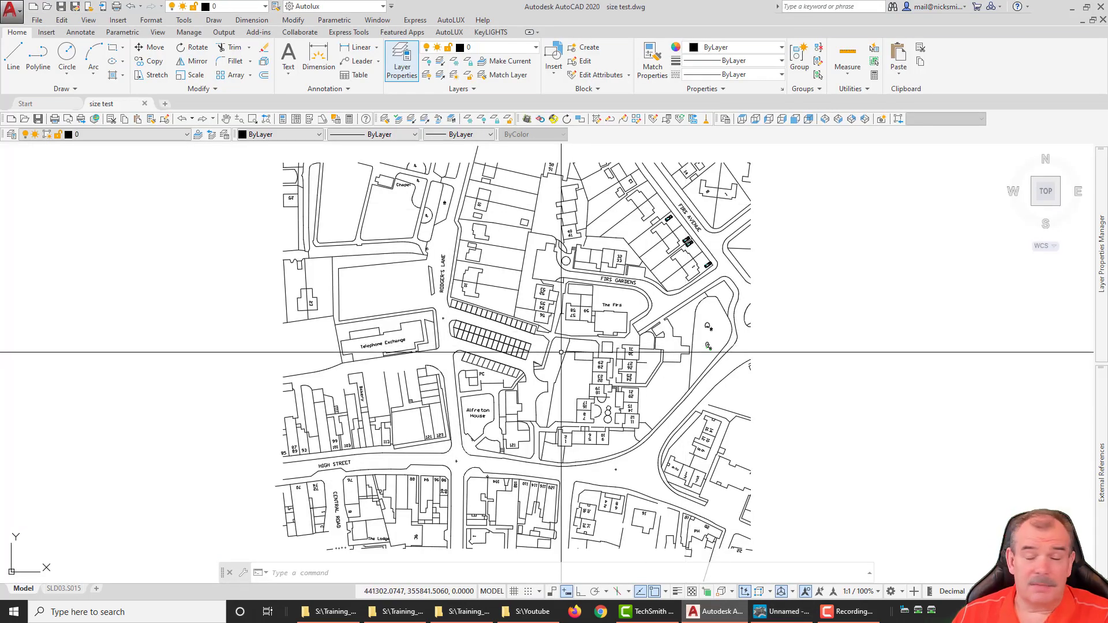
scroll(584, 297, "down", 6)
left_click_drag(530, 336, 559, 246)
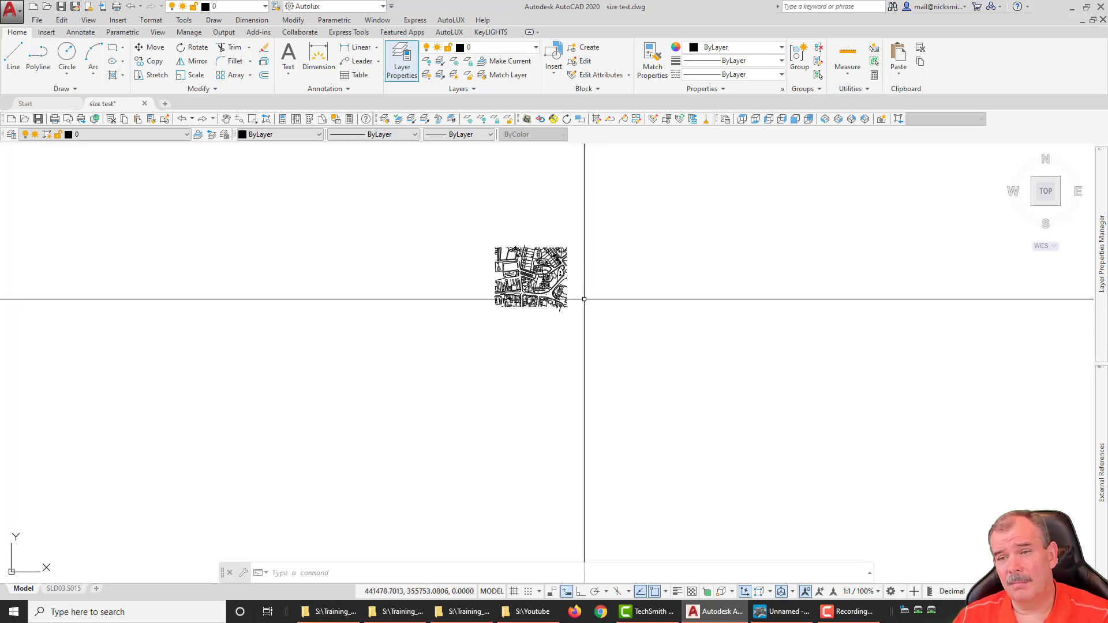
left_click_drag(554, 283, 541, 319)
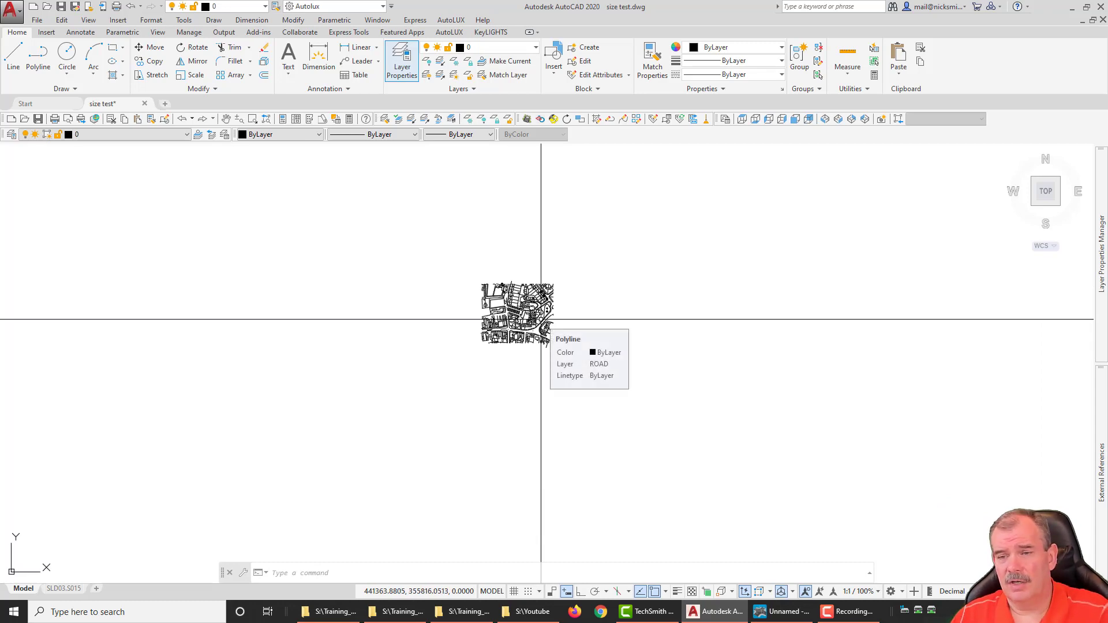
scroll(541, 319, "up", 6)
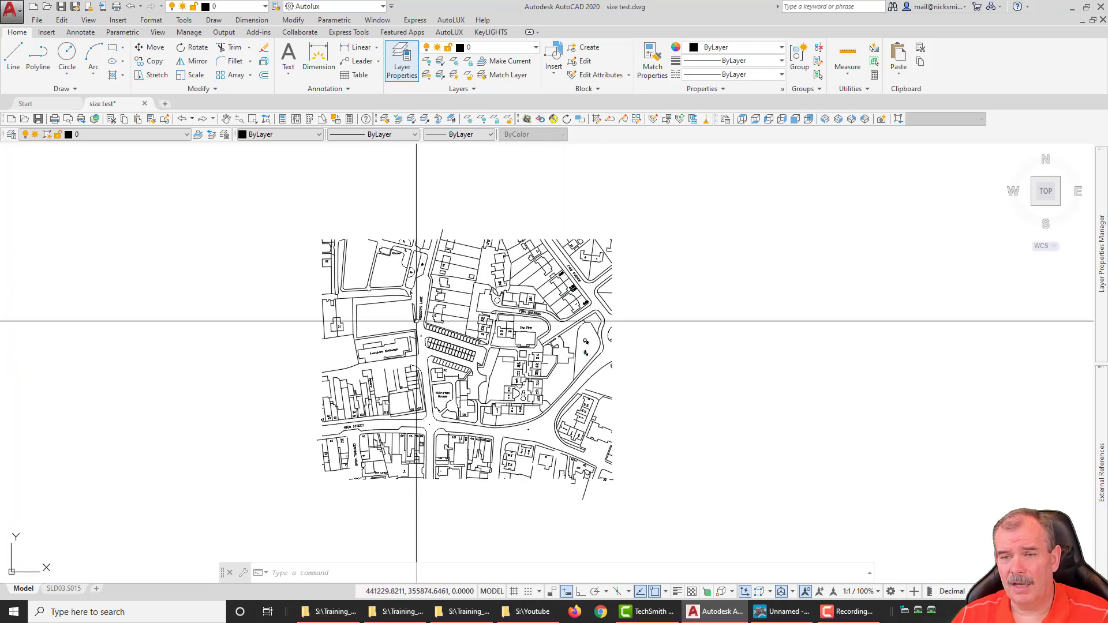